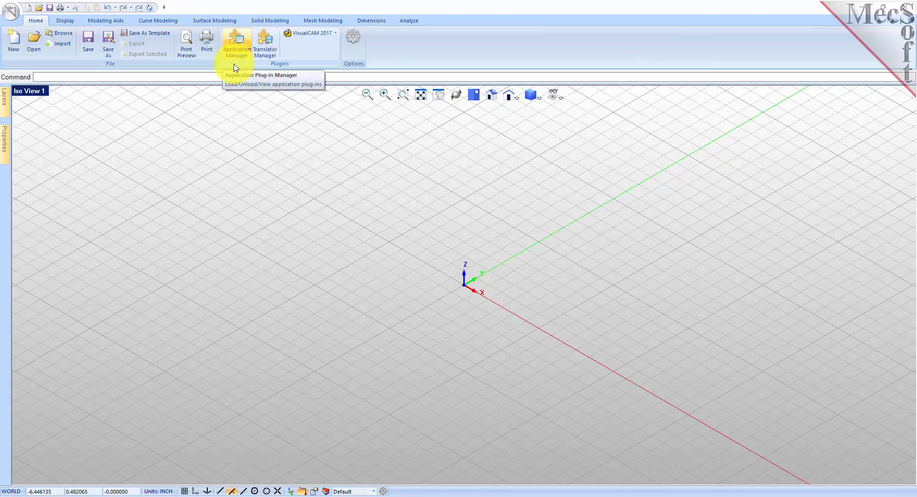
# Load the NEST module of VisualCAM 2017 and show its nesting type options
pyautogui.click(336, 34)
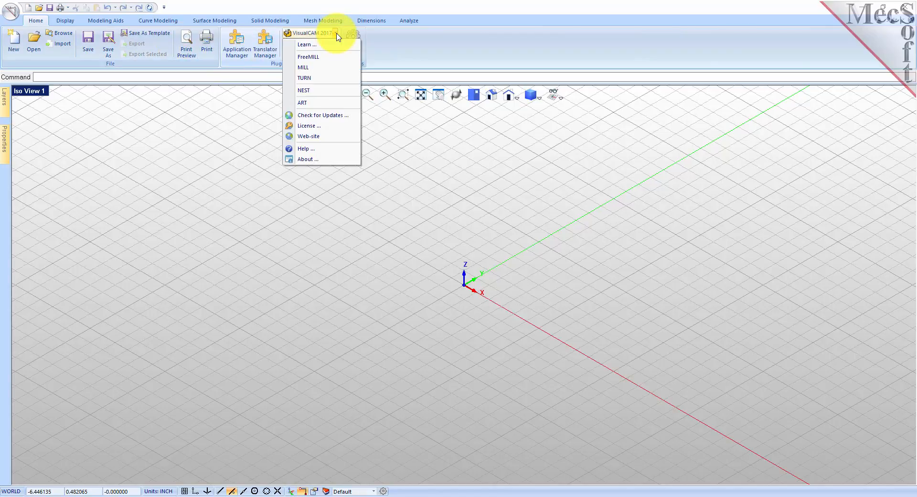
pyautogui.click(324, 91)
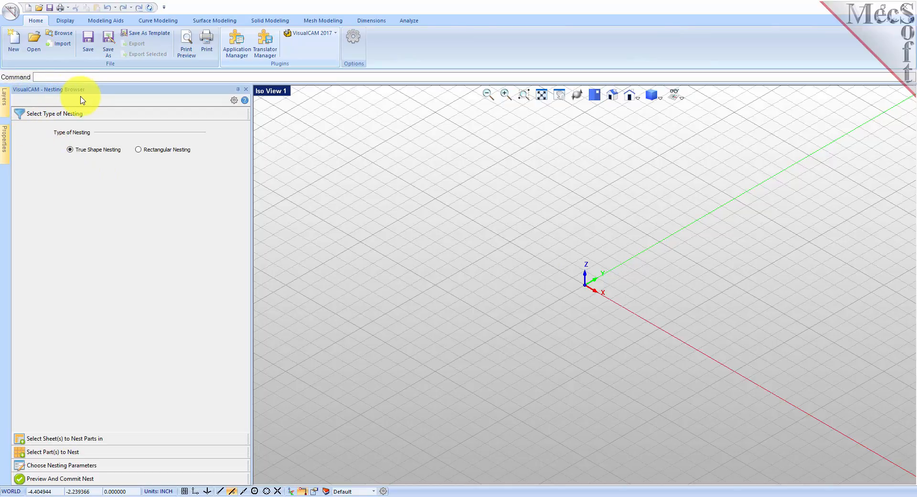
pyautogui.click(73, 122)
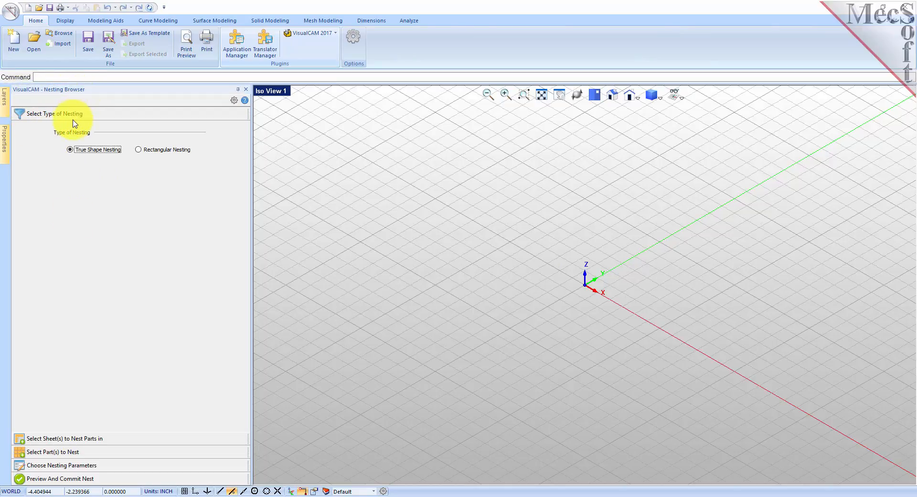
# Look through the Nesting Browser's stages for sheets, parts, nesting parameters and preview, and return to the nesting type
pyautogui.click(68, 442)
pyautogui.click(68, 448)
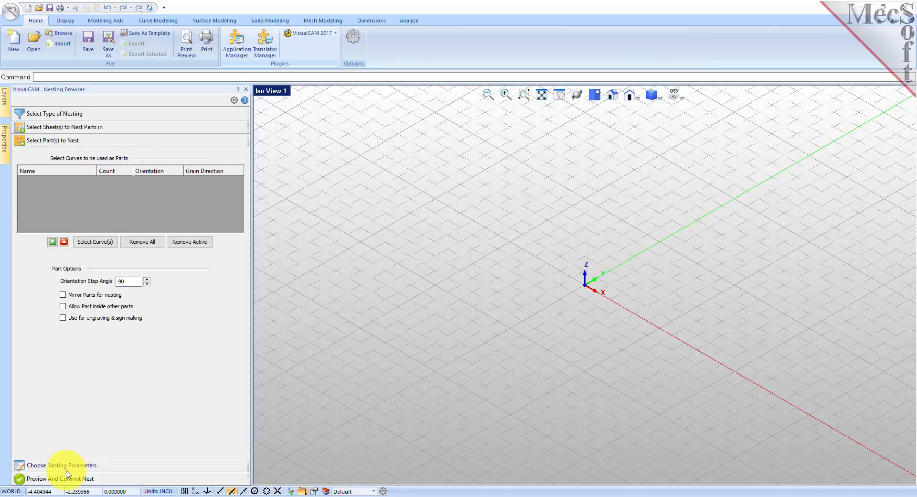
pyautogui.click(67, 468)
pyautogui.click(64, 480)
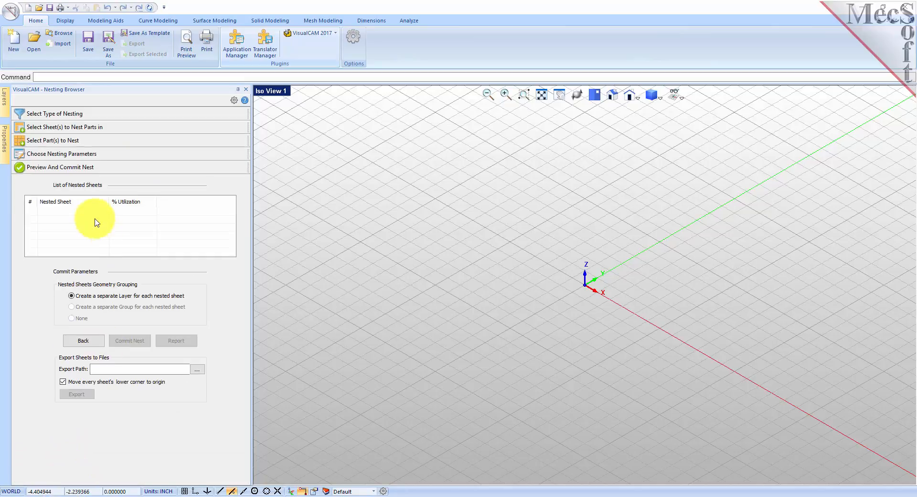
pyautogui.click(79, 115)
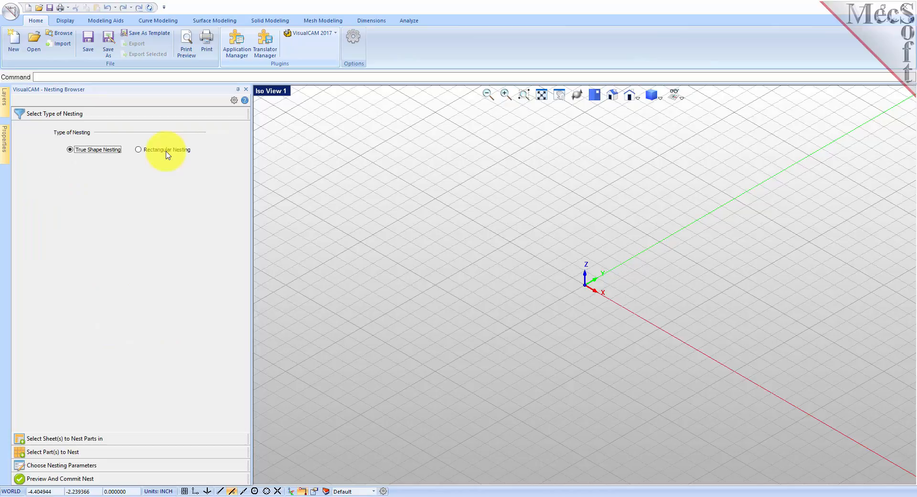
pyautogui.moveTo(252, 336)
pyautogui.mouseDown()
pyautogui.moveTo(210, 342)
pyautogui.moveTo(242, 341)
pyautogui.mouseUp()
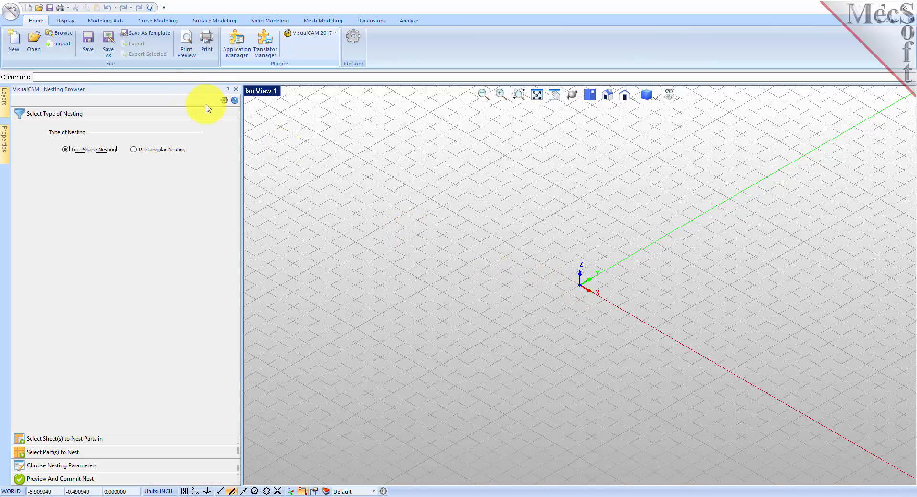
# Open the part file RectangularNestQuickStartTutorial.vcp from the QuickStart folder
pyautogui.click(9, 13)
pyautogui.click(25, 48)
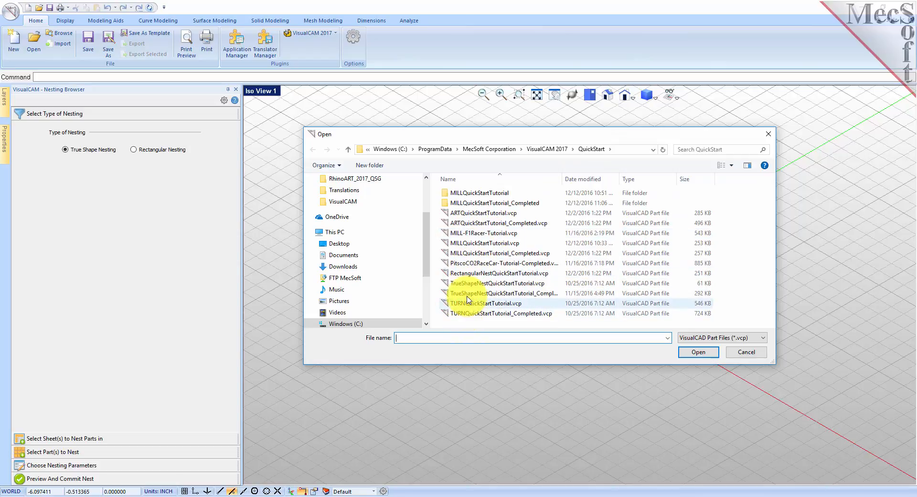
pyautogui.click(467, 274)
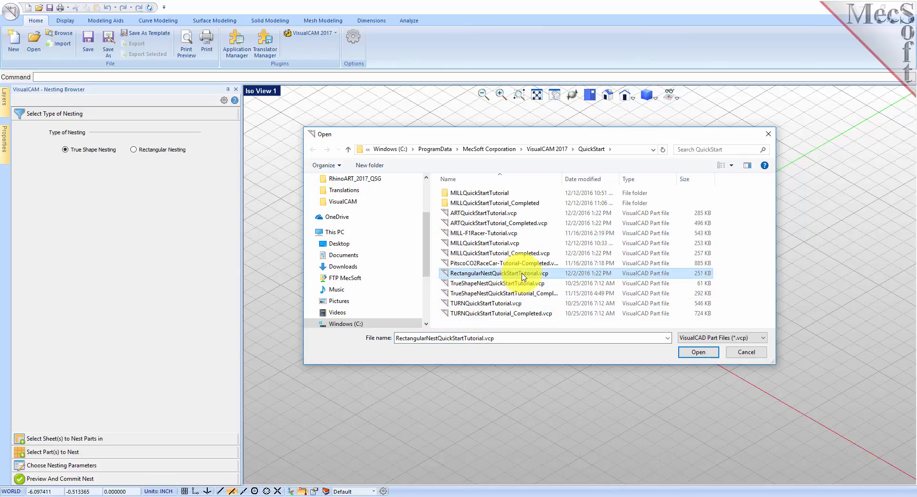
pyautogui.click(697, 355)
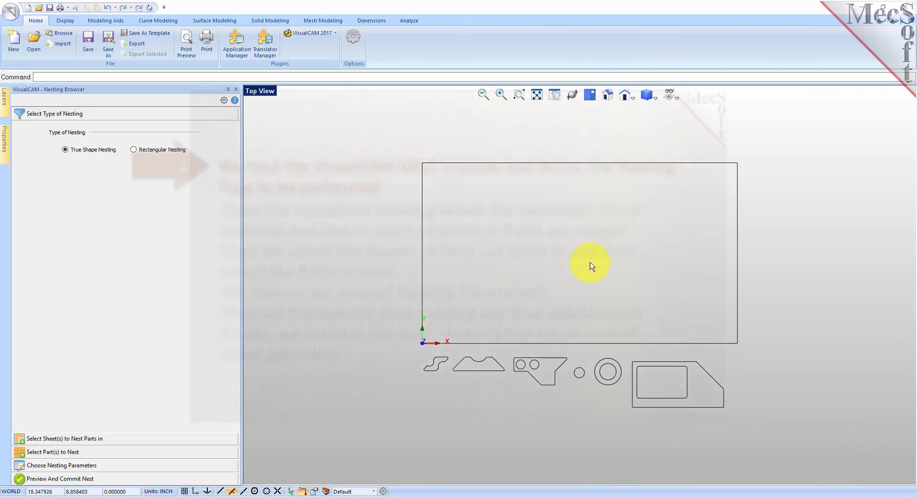
pyautogui.scroll(3, 590, 267)
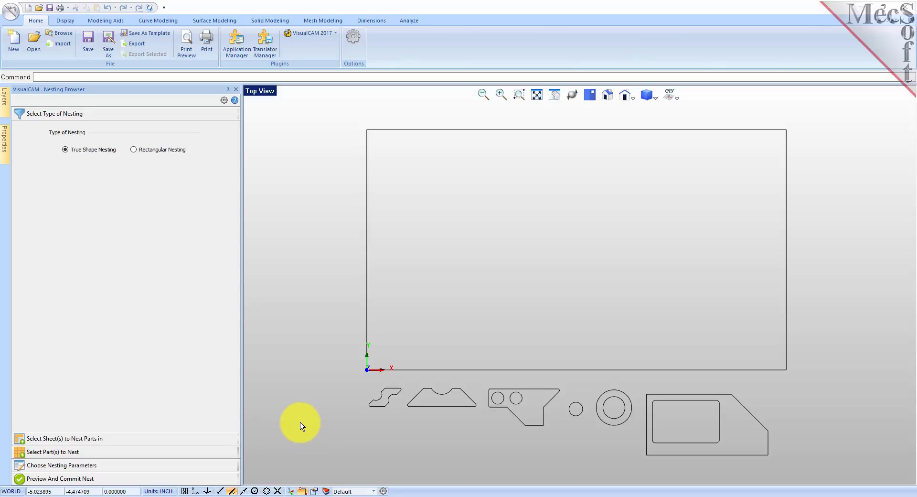
# Set the nesting type to Rectangular Nesting and add the large rectangle as the sheet to nest parts in
pyautogui.click(133, 149)
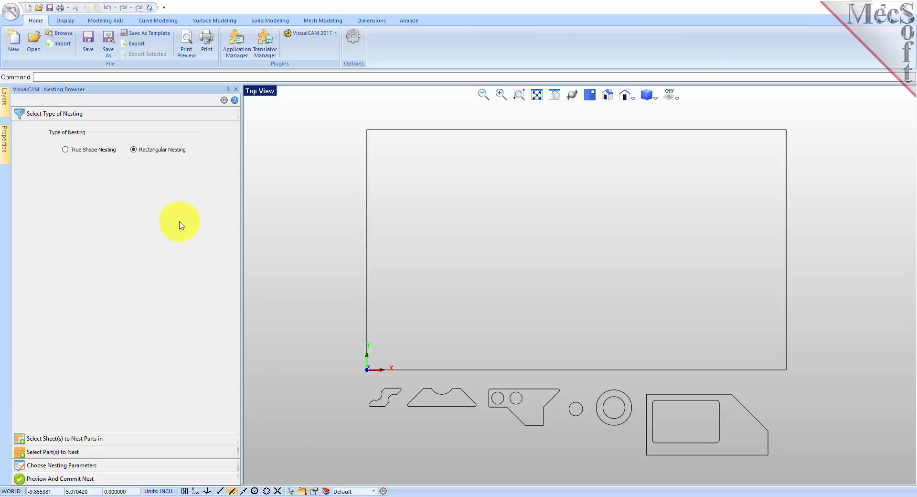
pyautogui.click(134, 151)
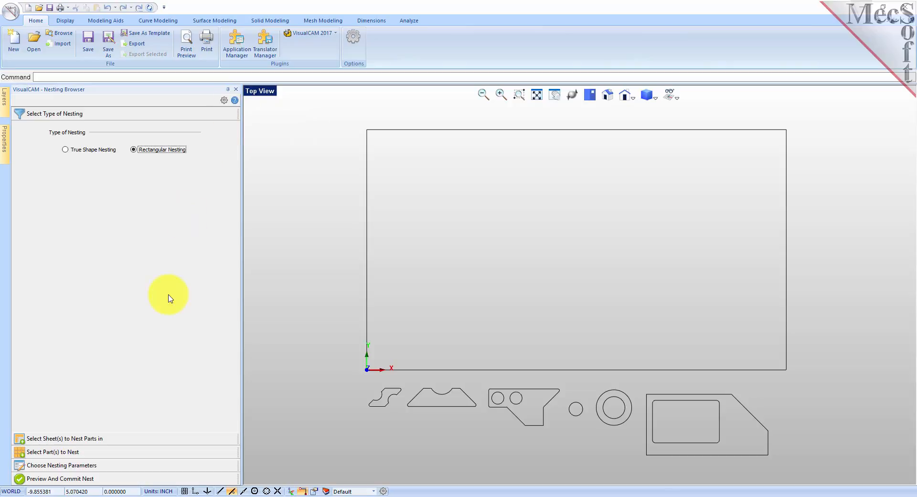
pyautogui.click(105, 439)
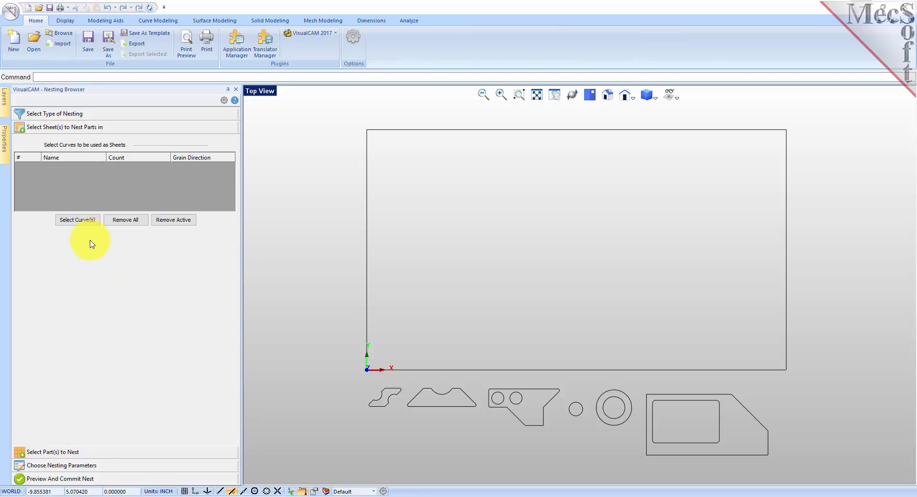
pyautogui.click(82, 223)
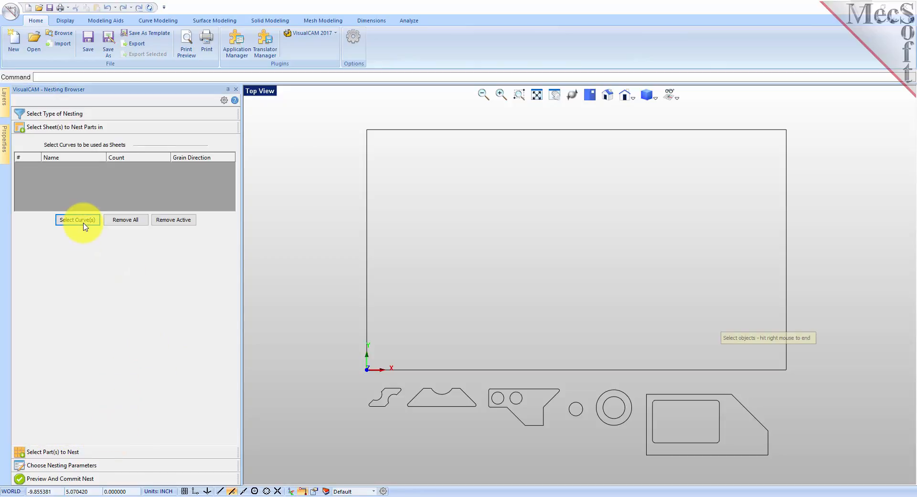
pyautogui.click(457, 130)
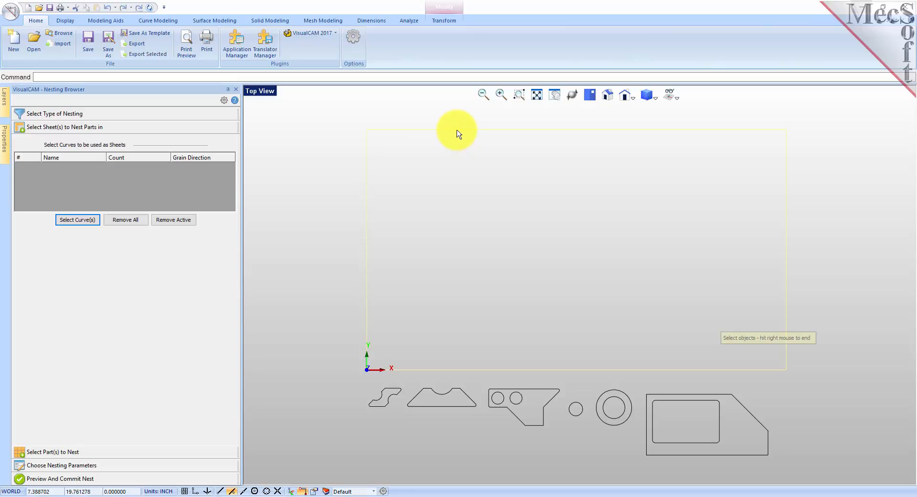
pyautogui.rightClick(456, 191)
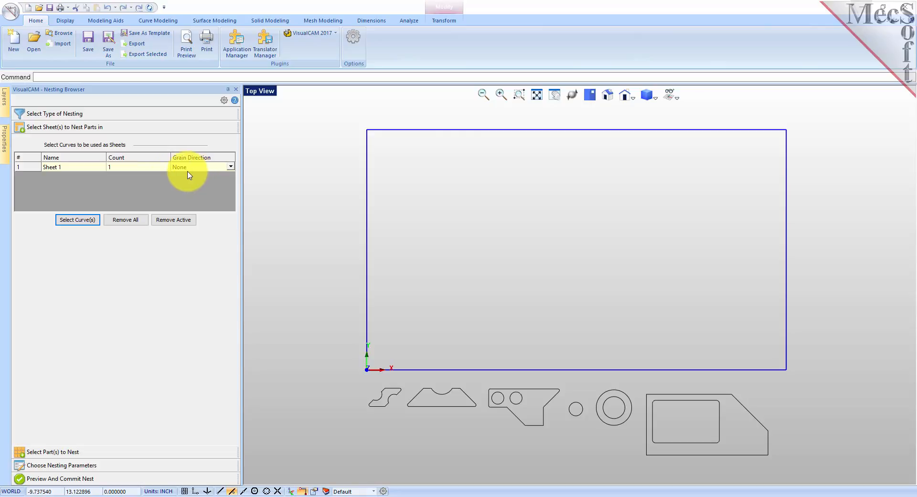
# Set the count of Sheet 1 to 2
pyautogui.click(65, 168)
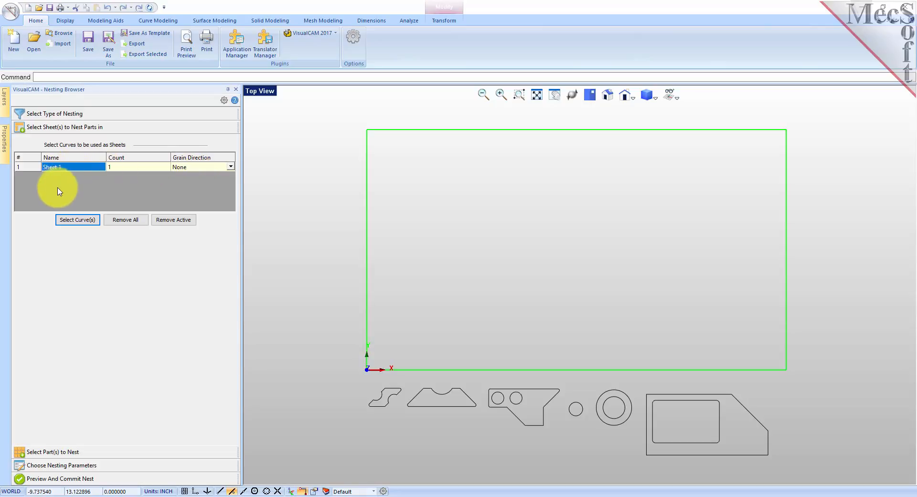
pyautogui.click(125, 168)
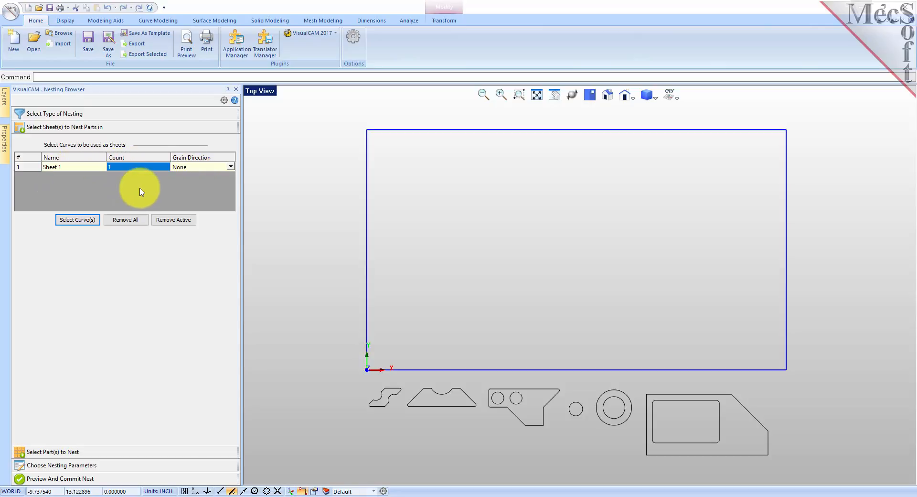
pyautogui.click(202, 168)
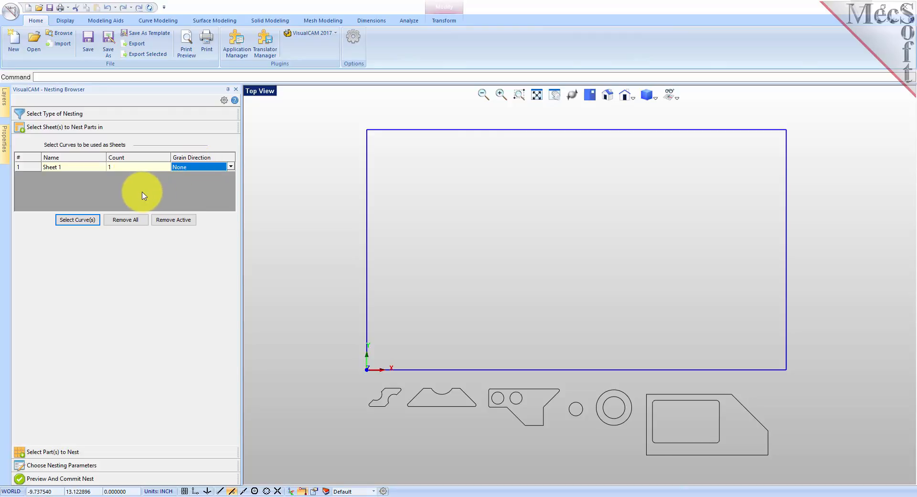
pyautogui.click(120, 168)
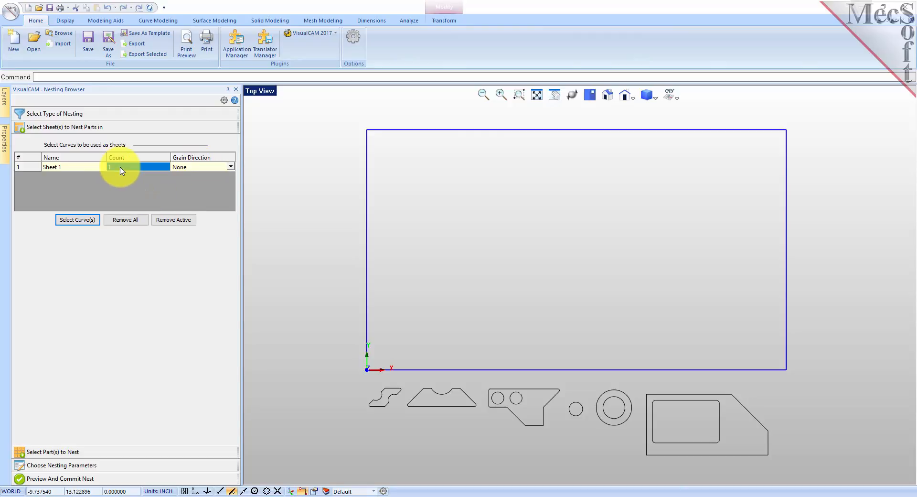
pyautogui.write('2')
# Add all the part and hole curves below the sheet as the parts to nest
pyautogui.click(56, 454)
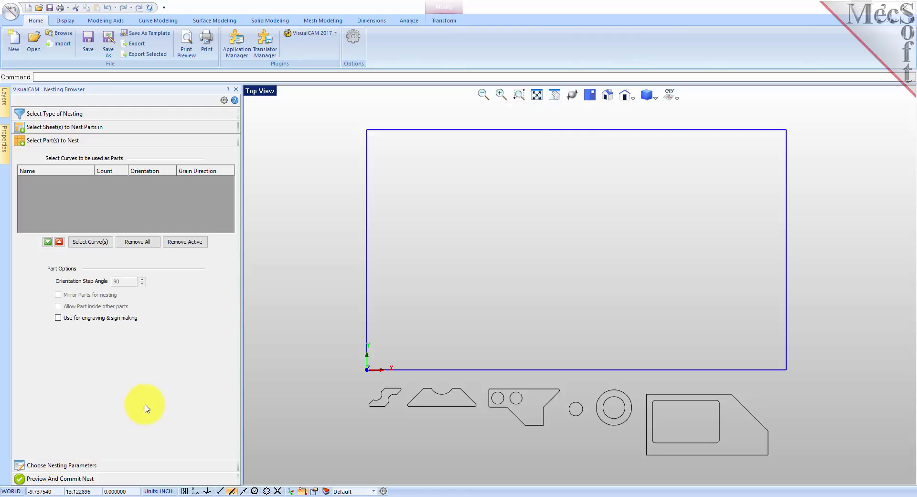
pyautogui.click(92, 241)
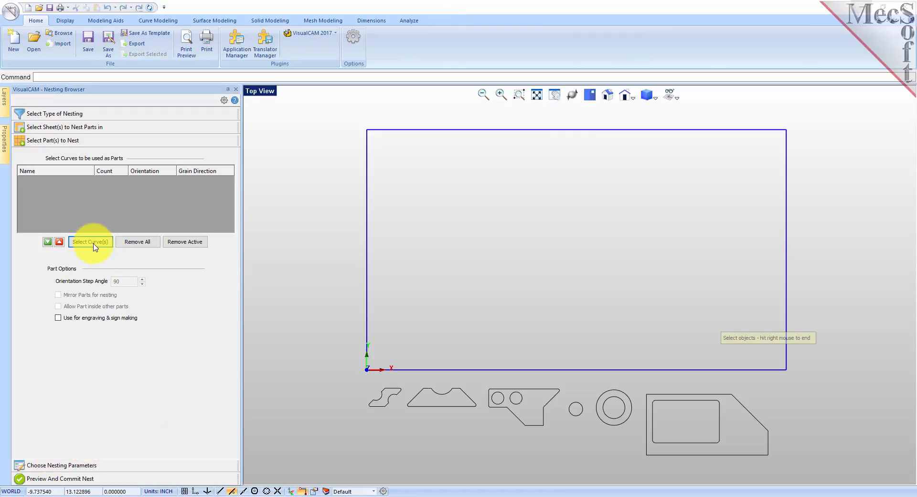
pyautogui.moveTo(342, 473); pyautogui.dragTo(816, 385)
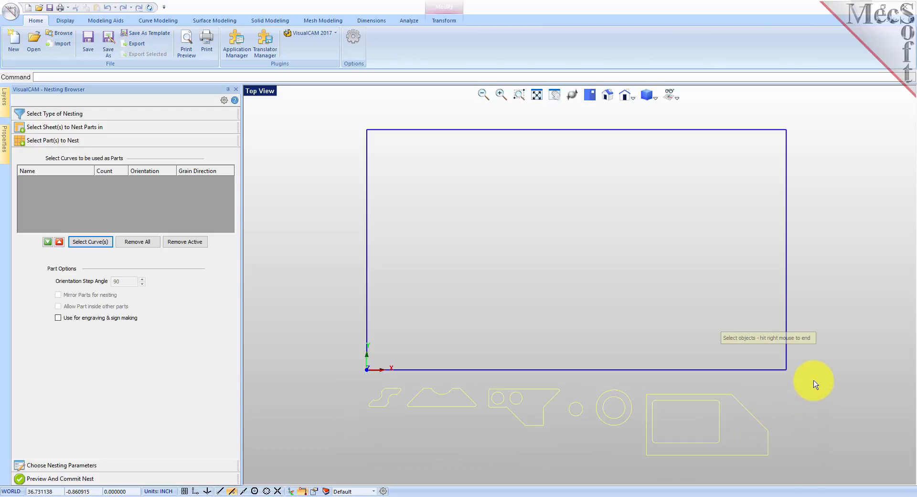
pyautogui.rightClick(583, 311)
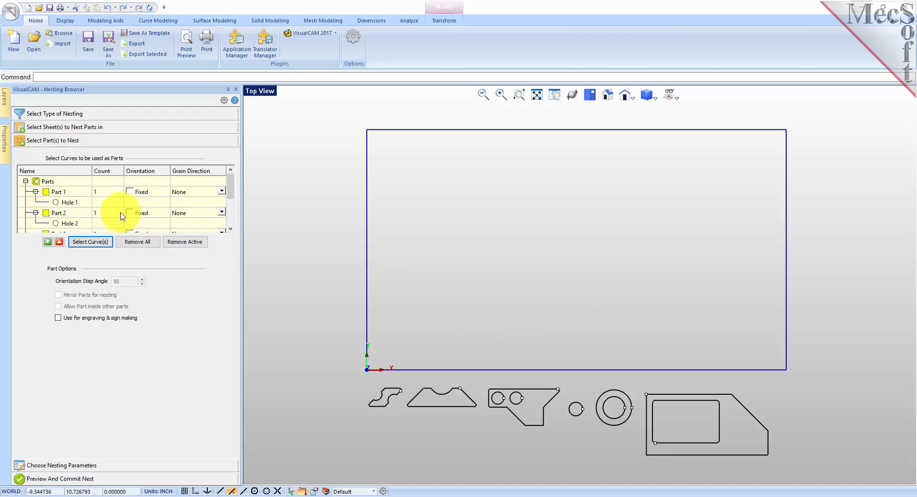
# Examine the listed parts and holes one by one to see which curve in the drawing each entry represents
pyautogui.moveTo(231, 188)
pyautogui.mouseDown()
pyautogui.moveTo(233, 220)
pyautogui.moveTo(231, 186)
pyautogui.mouseUp()
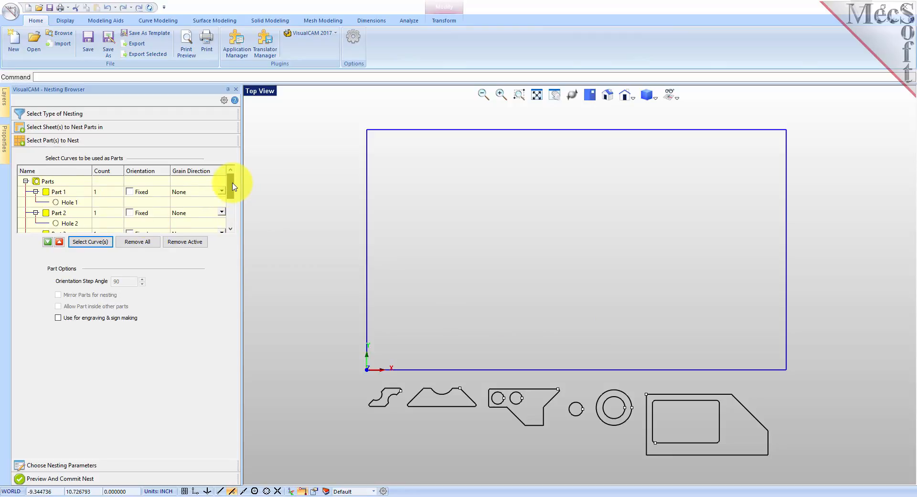
pyautogui.click(65, 193)
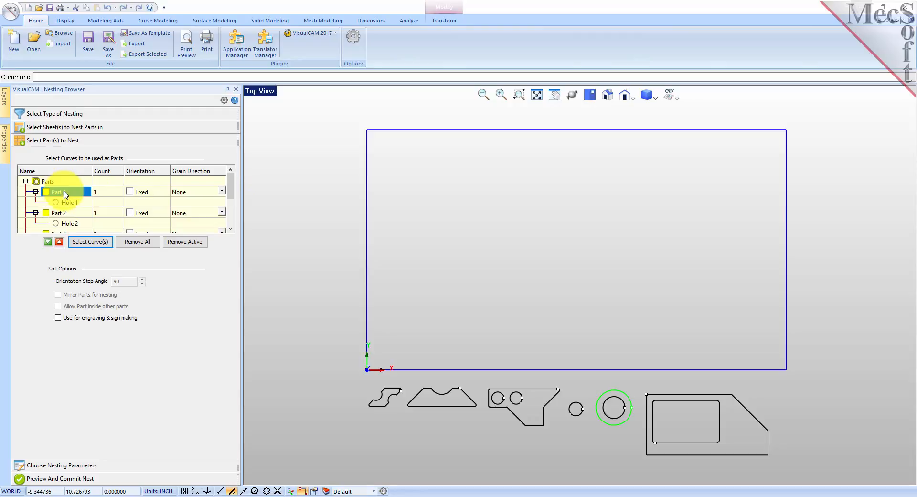
pyautogui.click(72, 204)
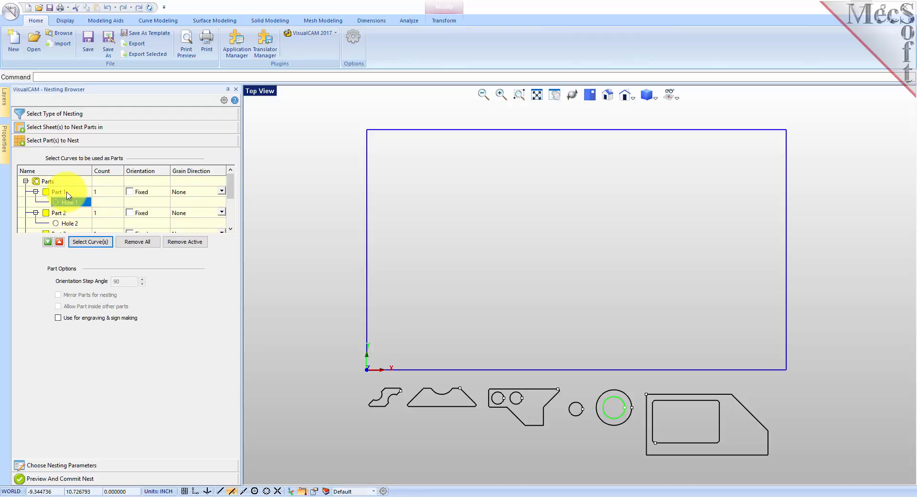
pyautogui.click(60, 192)
pyautogui.click(69, 203)
pyautogui.click(62, 213)
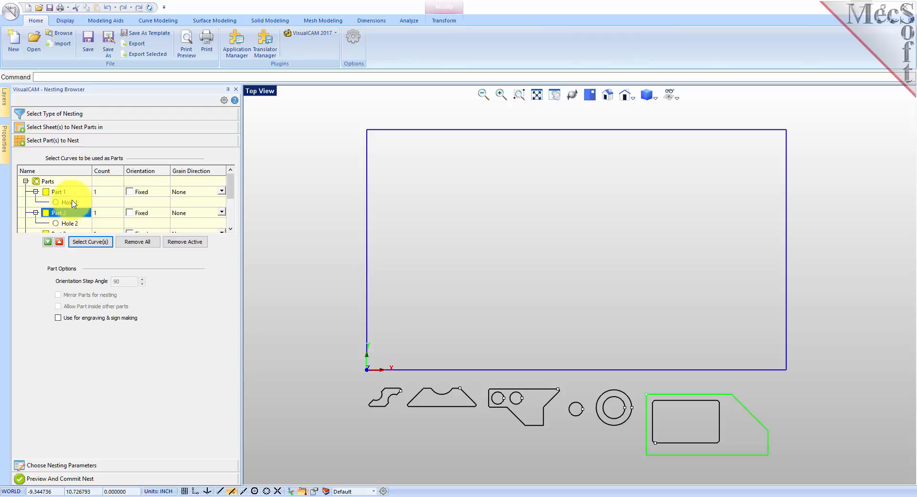
pyautogui.scroll(-1, 74, 202)
pyautogui.click(69, 203)
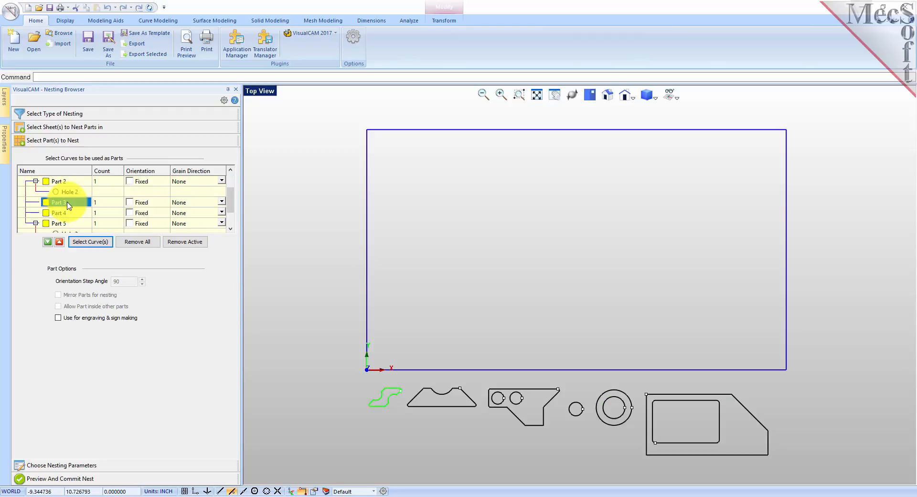
pyautogui.click(73, 214)
pyautogui.click(72, 223)
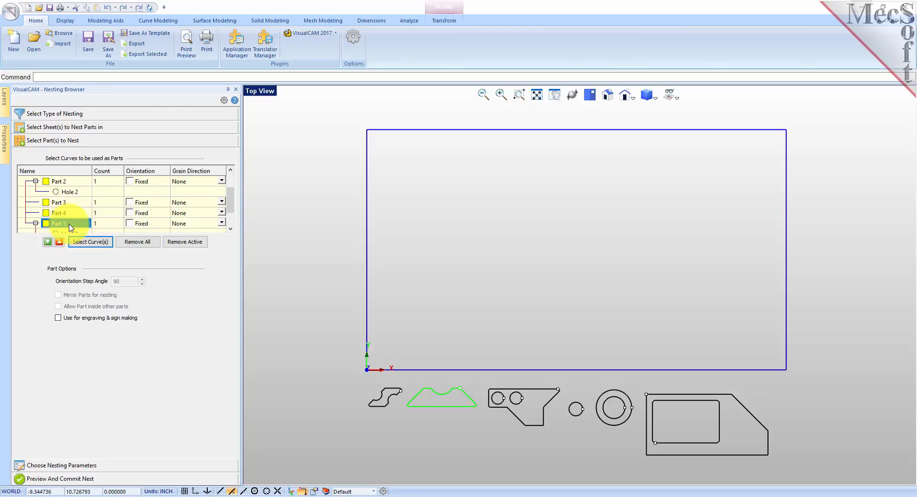
pyautogui.click(71, 193)
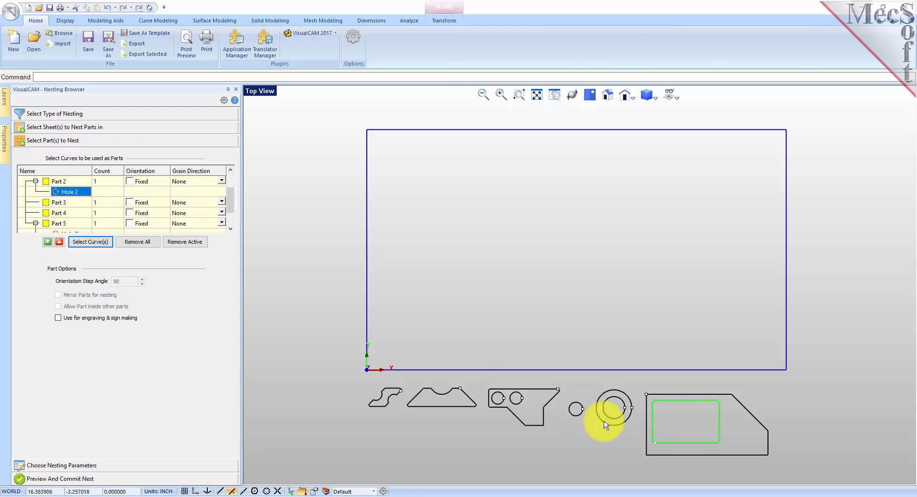
pyautogui.click(61, 182)
pyautogui.click(66, 193)
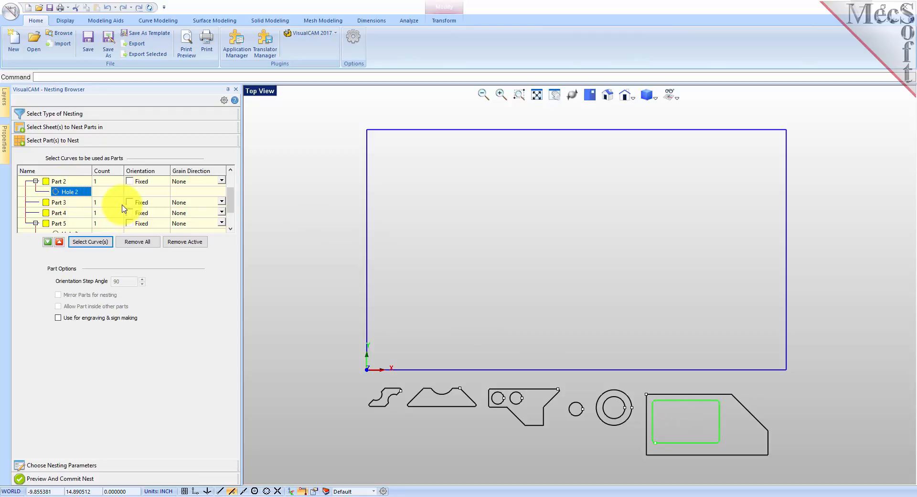
pyautogui.scroll(1, 123, 204)
pyautogui.scroll(-1, 123, 207)
pyautogui.click(62, 182)
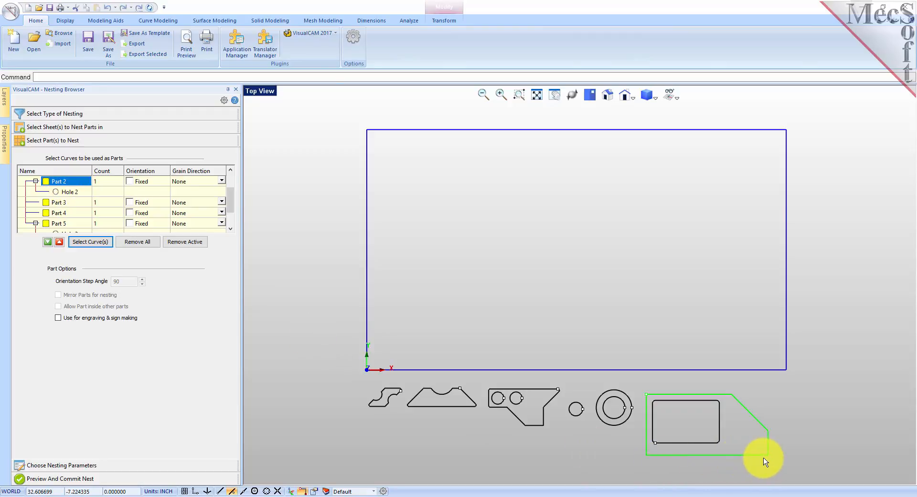
pyautogui.click(80, 224)
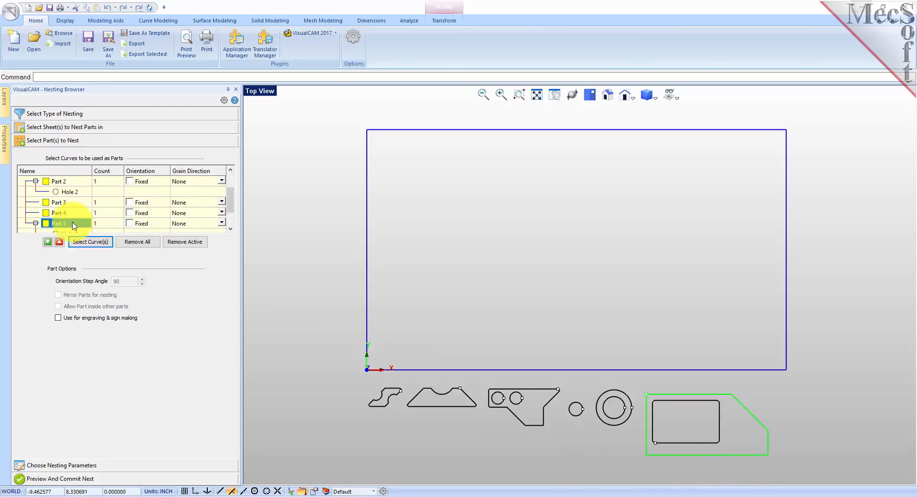
# Examine the two holes listed under Part 5 to see which circles in the drawing they represent
pyautogui.scroll(-1, 79, 211)
pyautogui.click(77, 204)
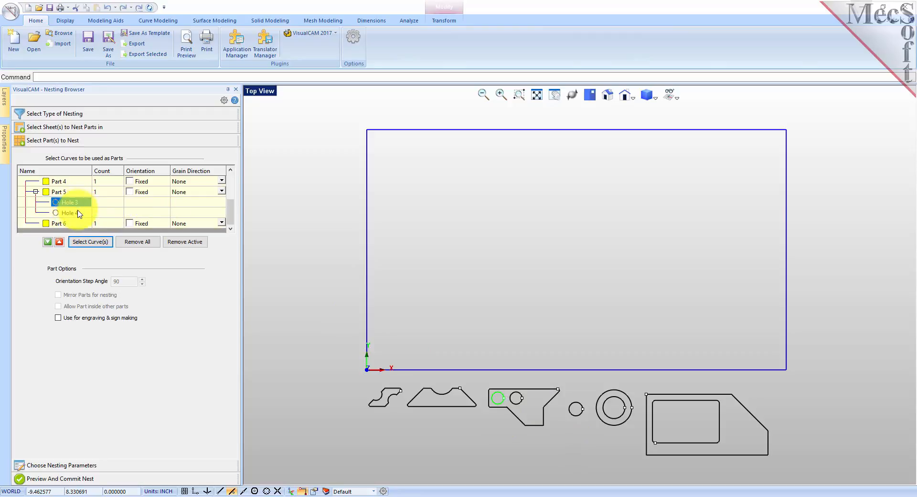
pyautogui.click(79, 211)
pyautogui.click(79, 204)
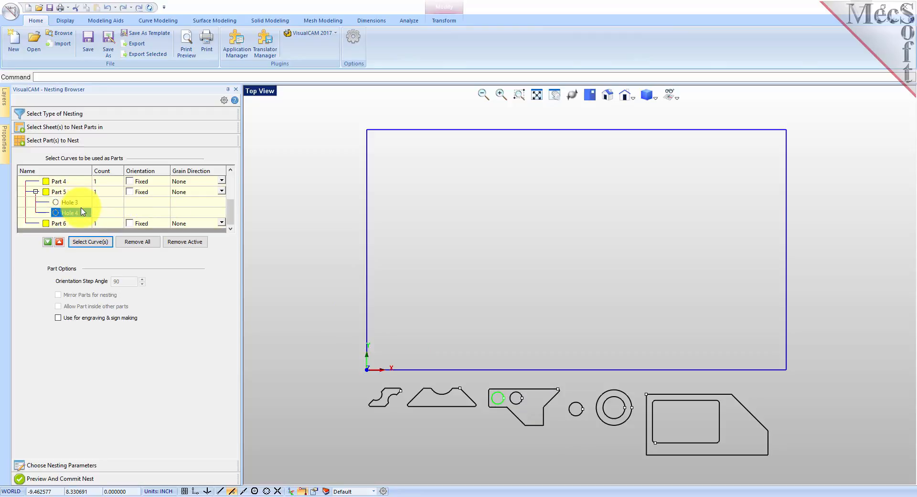
pyautogui.click(80, 213)
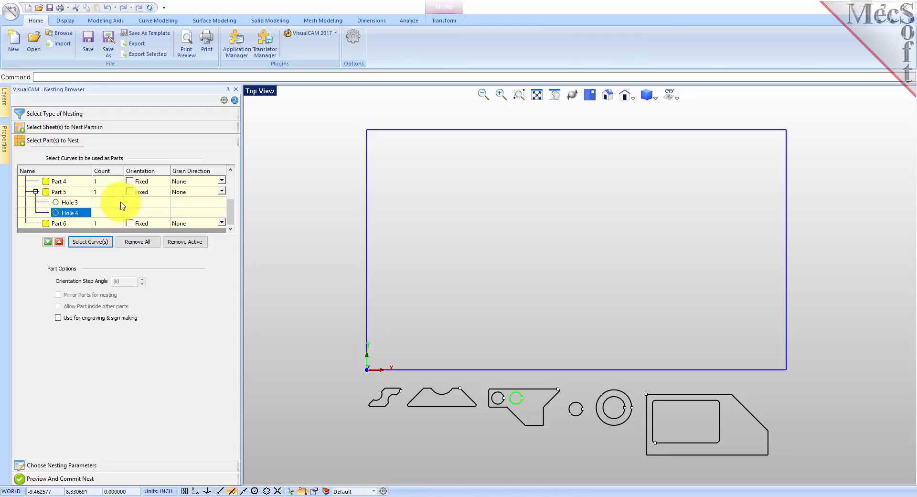
# Set the nesting counts to 32 for Part 1, 4 for Part 2 and 50 for Part 3
pyautogui.scroll(3, 135, 206)
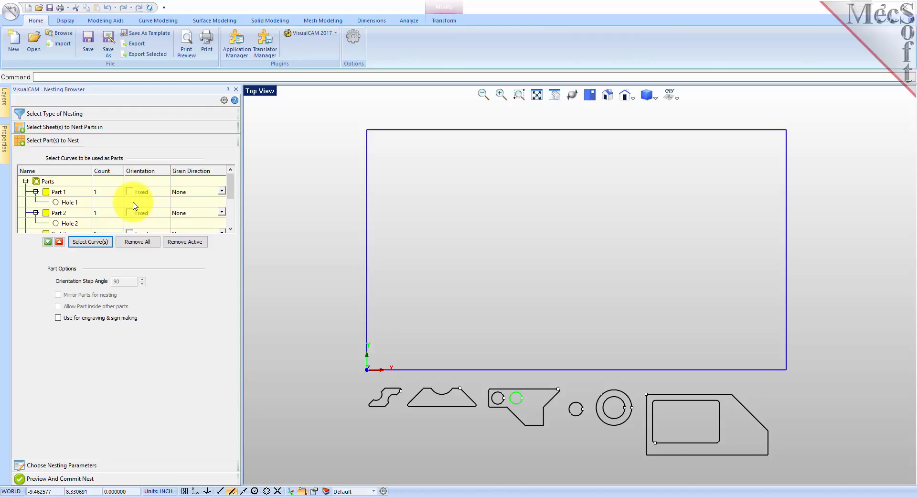
pyautogui.click(103, 192)
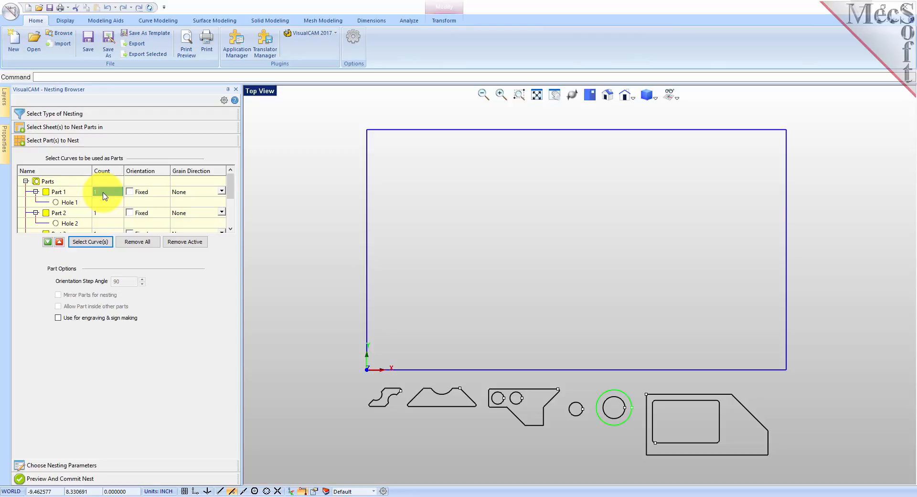
pyautogui.write('32')
pyautogui.click(105, 214)
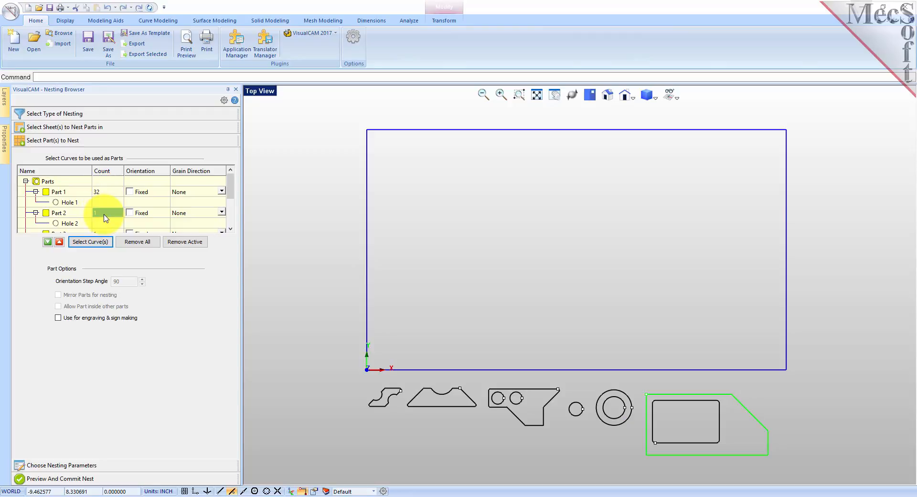
pyautogui.write('4')
pyautogui.scroll(-1, 105, 218)
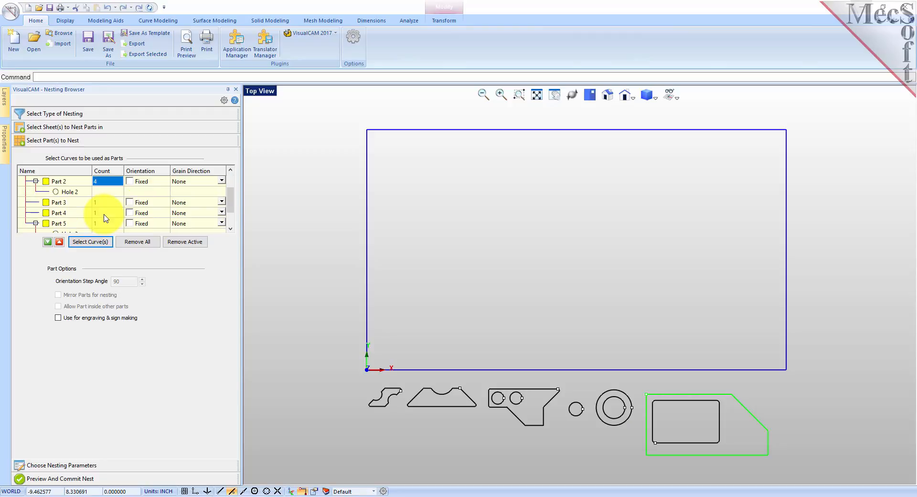
pyautogui.click(105, 205)
pyautogui.write('50')
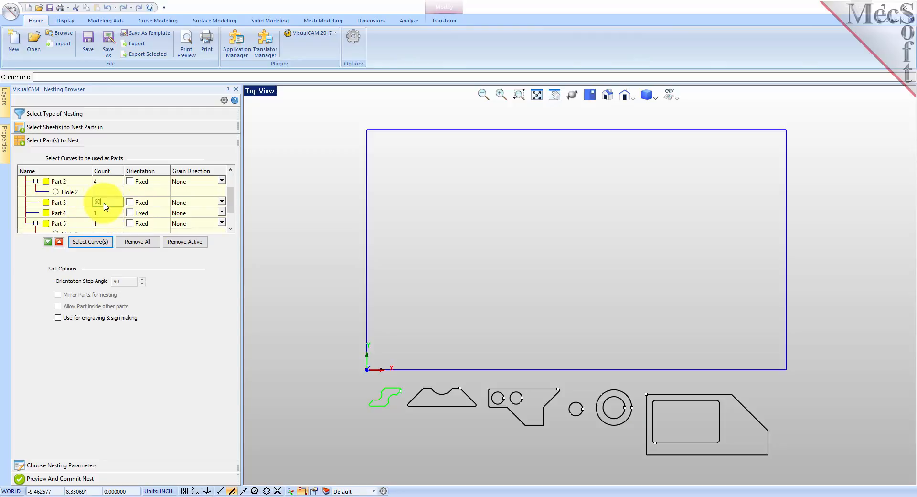
pyautogui.press('Return')
# Set the counts to 4 for Part 4 and 6 for Part 5, and enter the count for Part 6
pyautogui.click(106, 213)
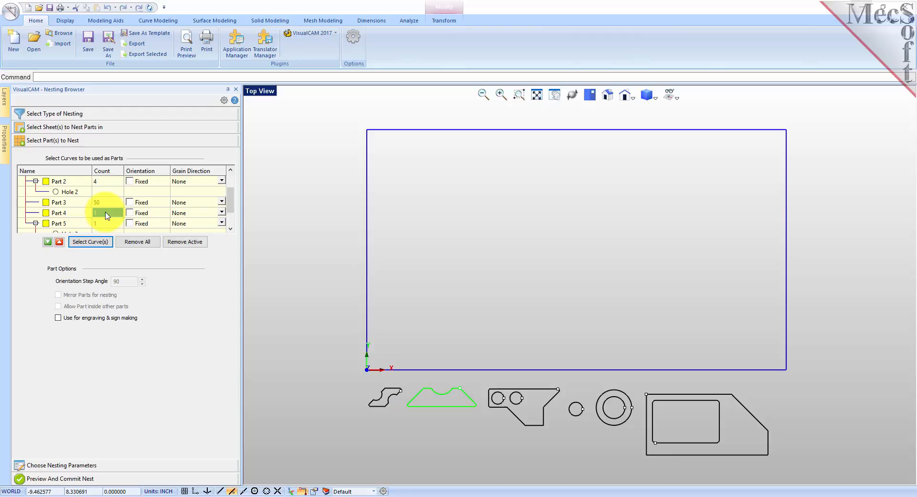
pyautogui.write('4')
pyautogui.scroll(-1, 106, 215)
pyautogui.click(102, 193)
pyautogui.write('6')
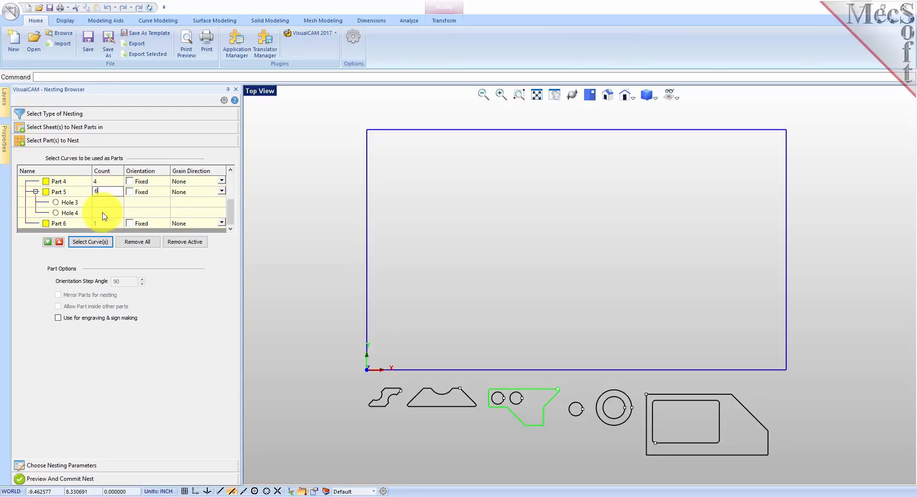
pyautogui.click(103, 223)
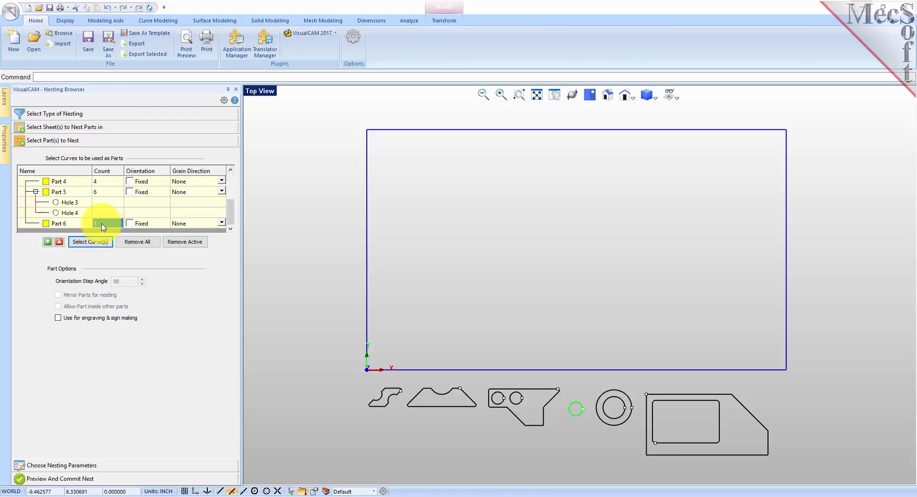
pyautogui.write('1')
# Set the part-to-sheet distance in the nesting parameters to 0.25
pyautogui.click(61, 466)
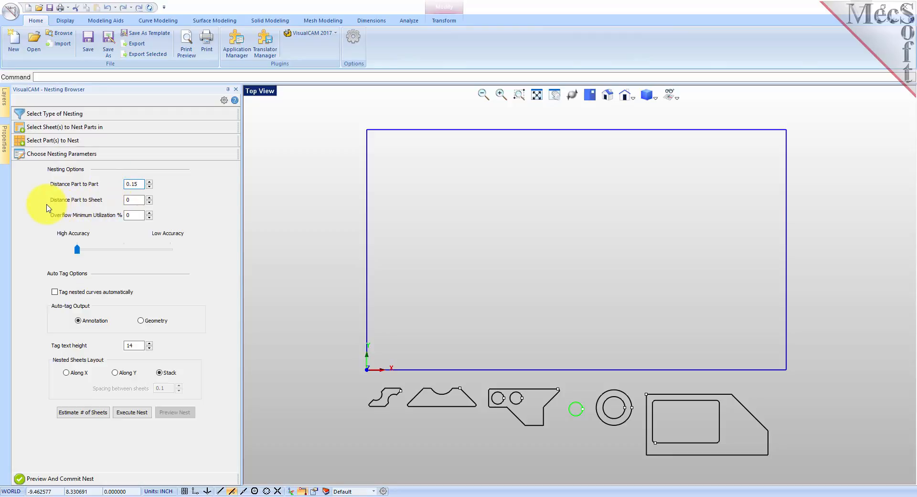
pyautogui.doubleClick(131, 200)
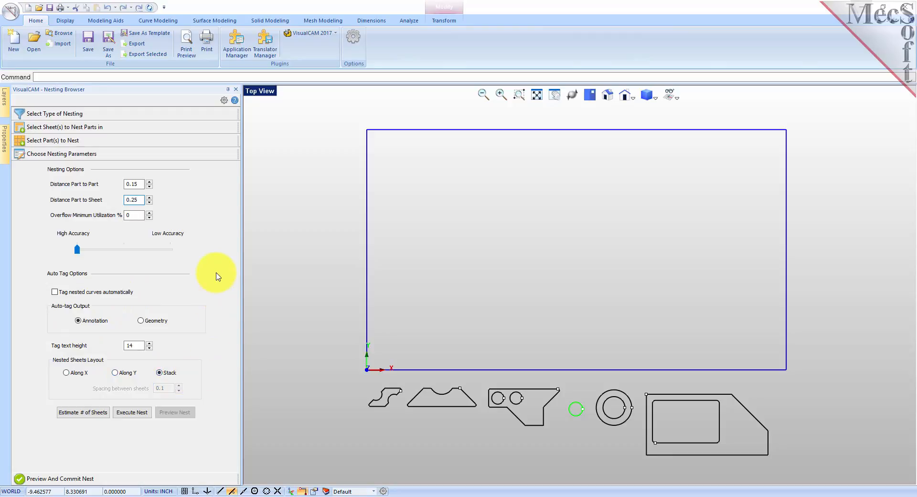
# Execute the nest and preview the layouts of nested sheets 1-1 and 1-2
pyautogui.click(129, 417)
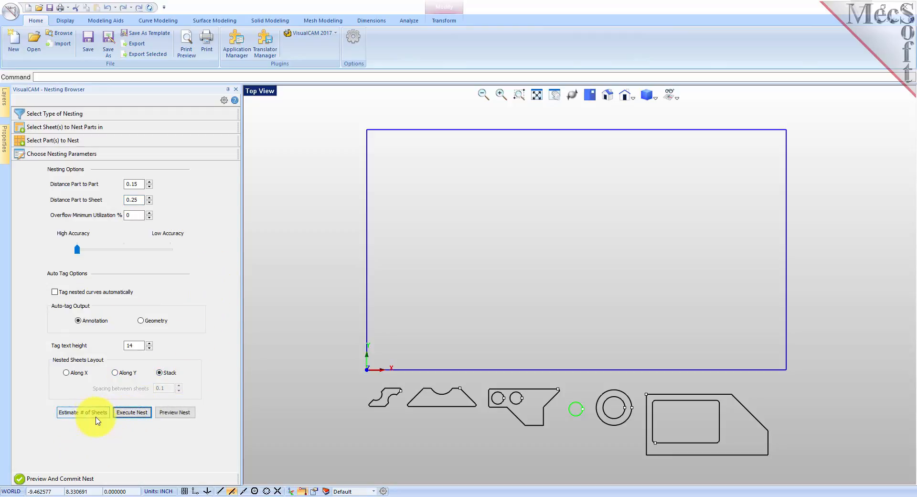
pyautogui.click(174, 417)
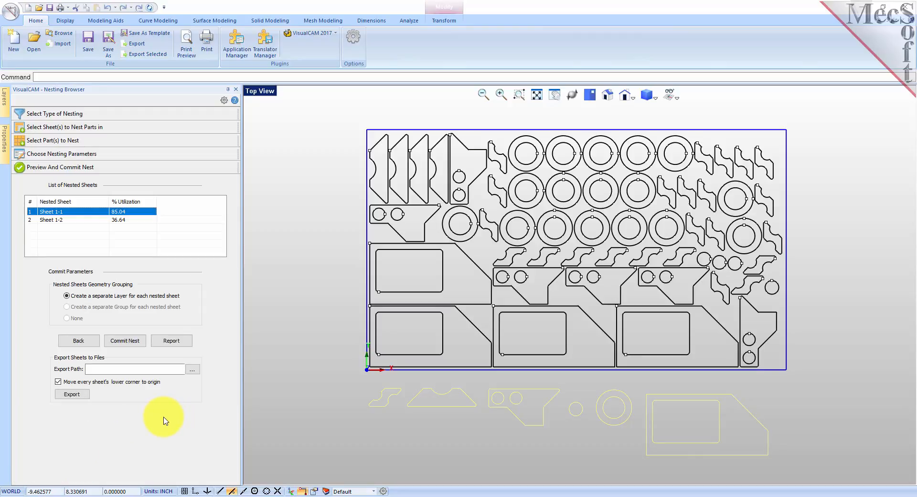
pyautogui.click(118, 219)
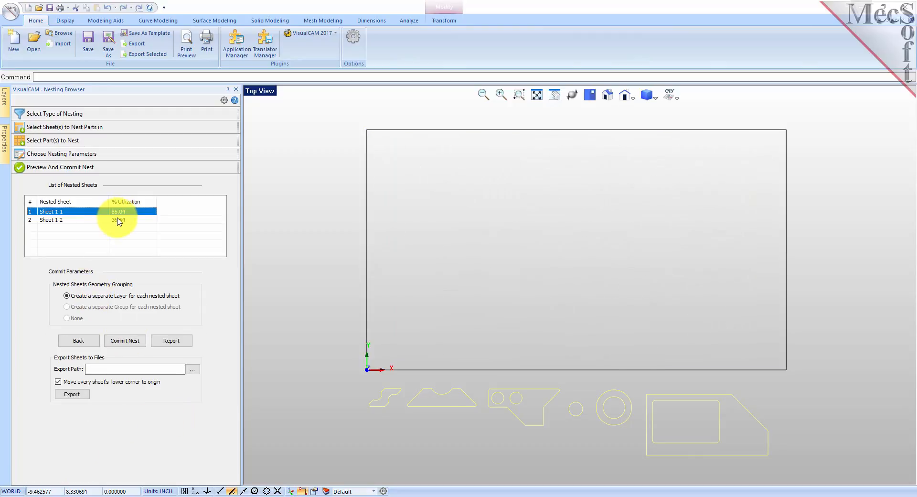
pyautogui.click(118, 211)
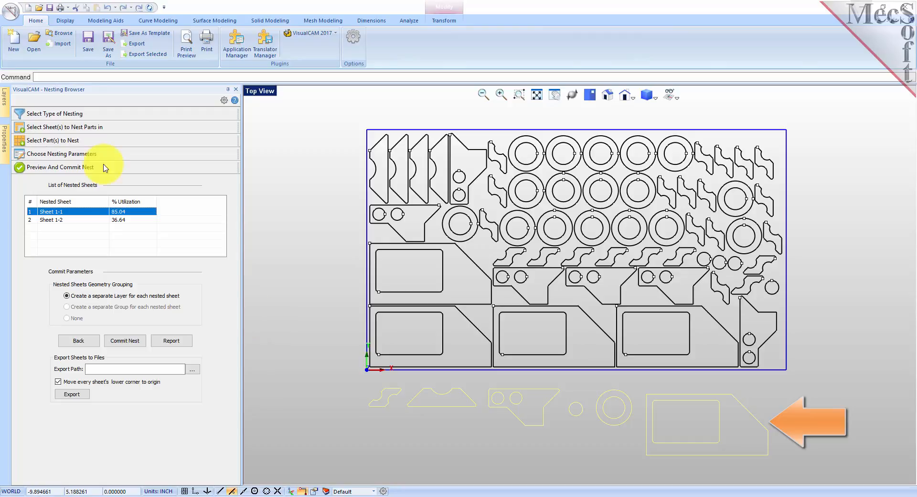
# Set the grain direction of Sheet 1 to Along X
pyautogui.click(60, 127)
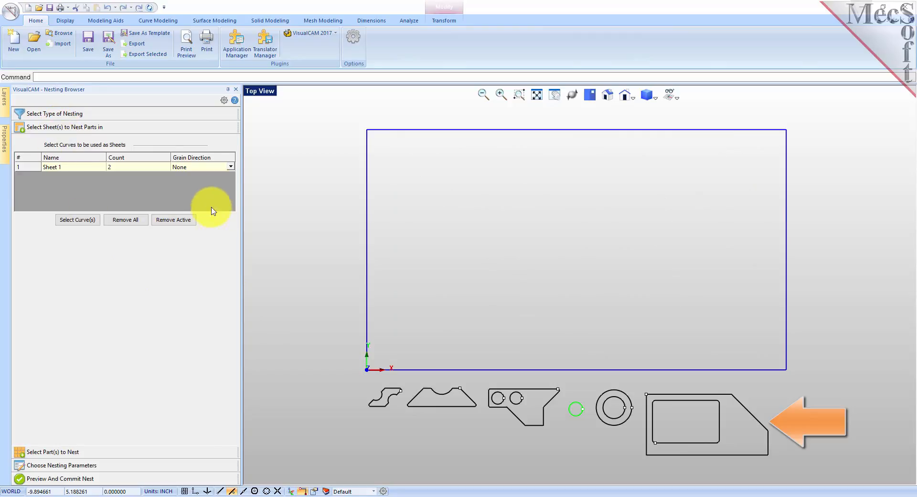
pyautogui.click(230, 168)
pyautogui.click(231, 168)
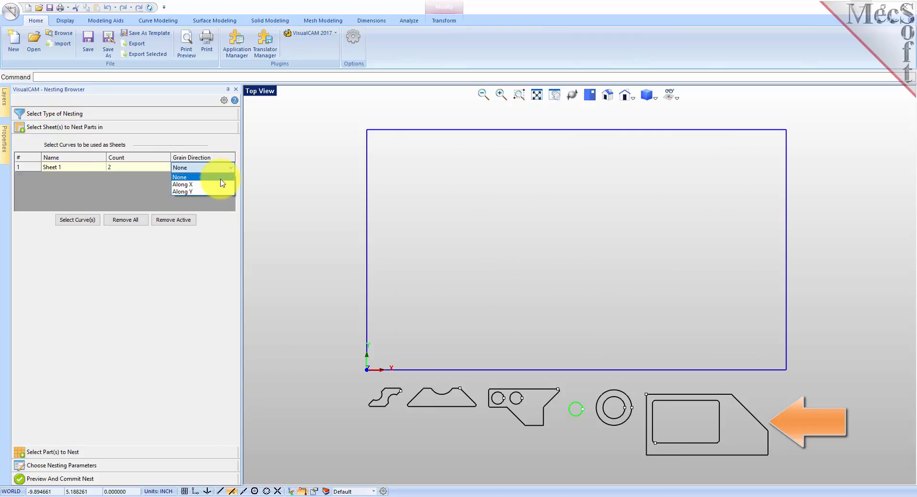
pyautogui.click(220, 184)
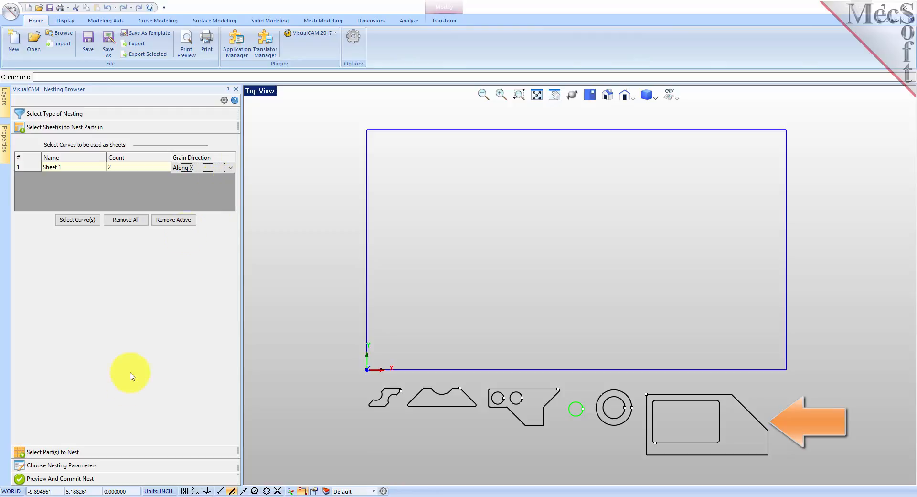
# Set the grain direction of Part 2, the large plate with the rectangular cutout, to Along Y
pyautogui.click(85, 451)
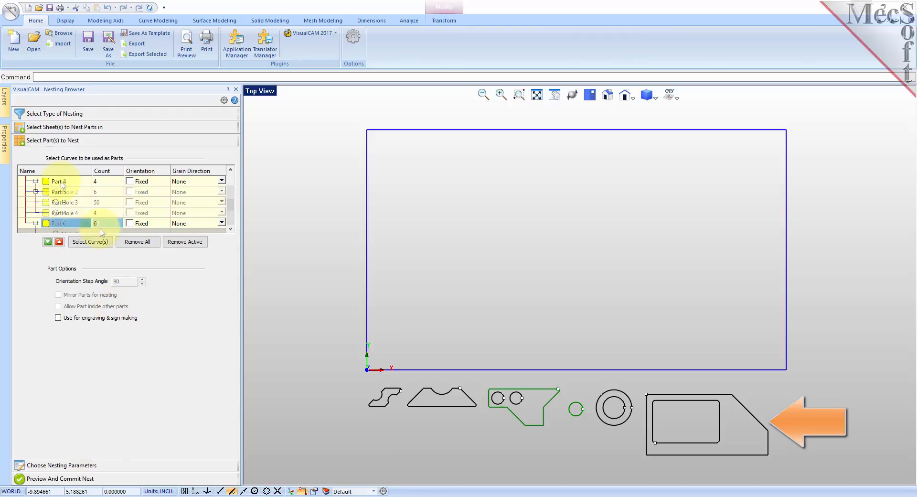
pyautogui.click(63, 182)
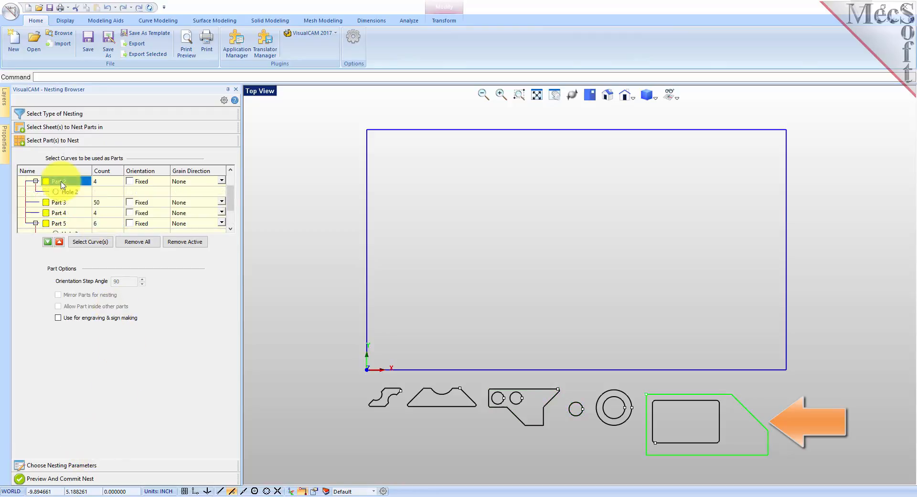
pyautogui.click(223, 183)
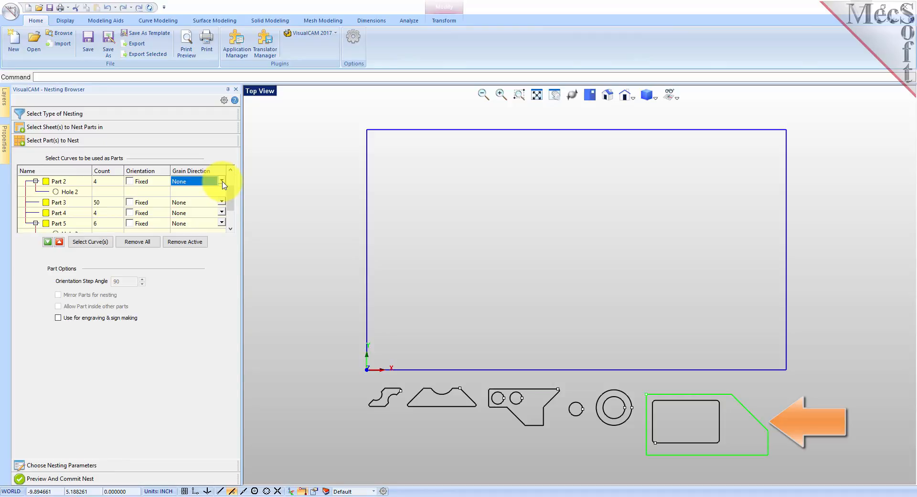
pyautogui.click(223, 182)
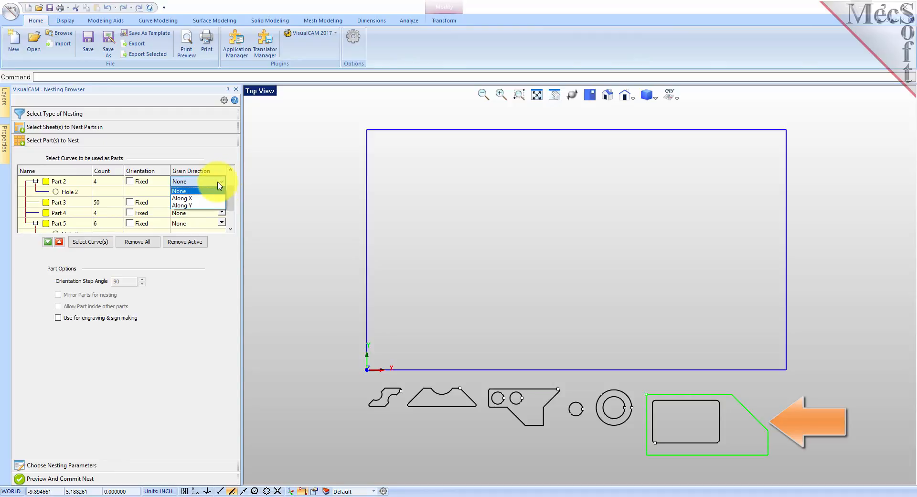
pyautogui.click(196, 201)
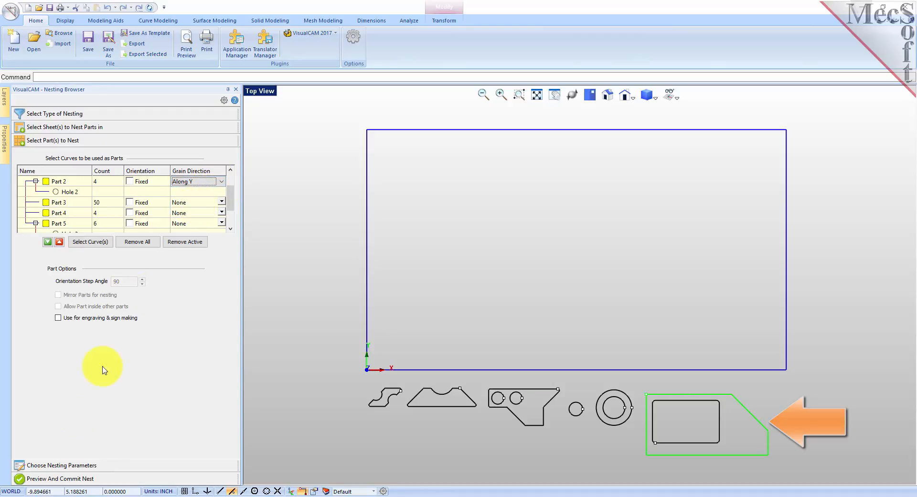
# Execute the nest again with the grain directions and commit it with a separate layer for each nested sheet
pyautogui.click(68, 466)
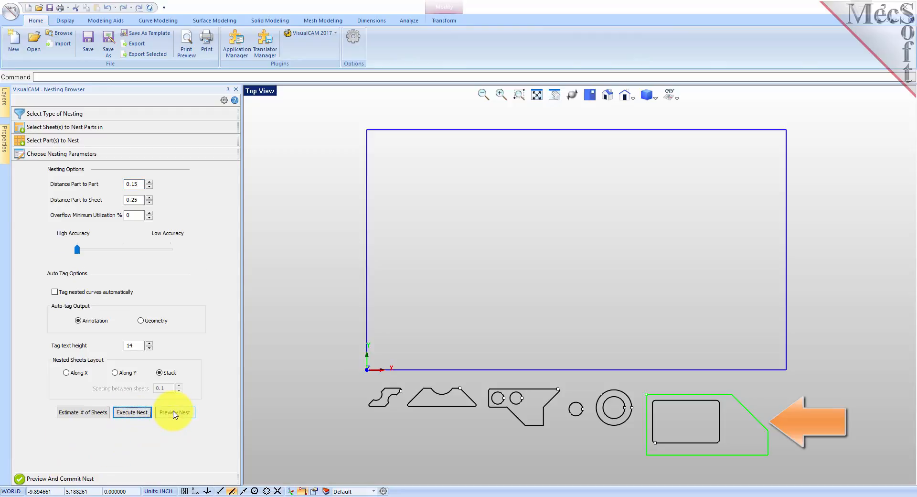
pyautogui.click(174, 413)
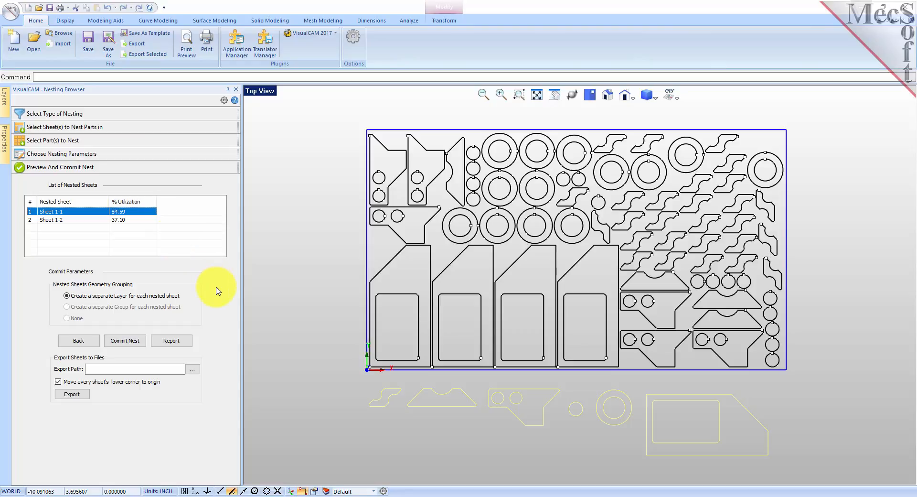
pyautogui.click(138, 345)
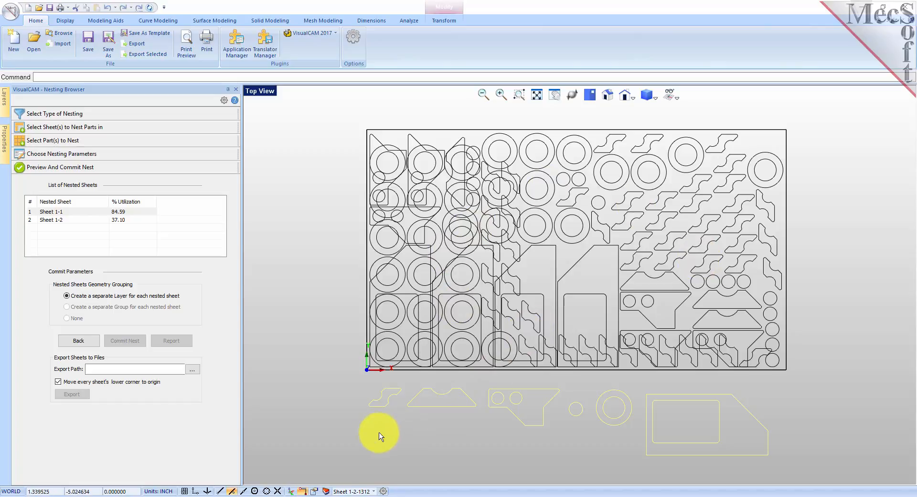
# Check the layers of the committed nested sheets and clear the selection of the original part curves
pyautogui.click(326, 492)
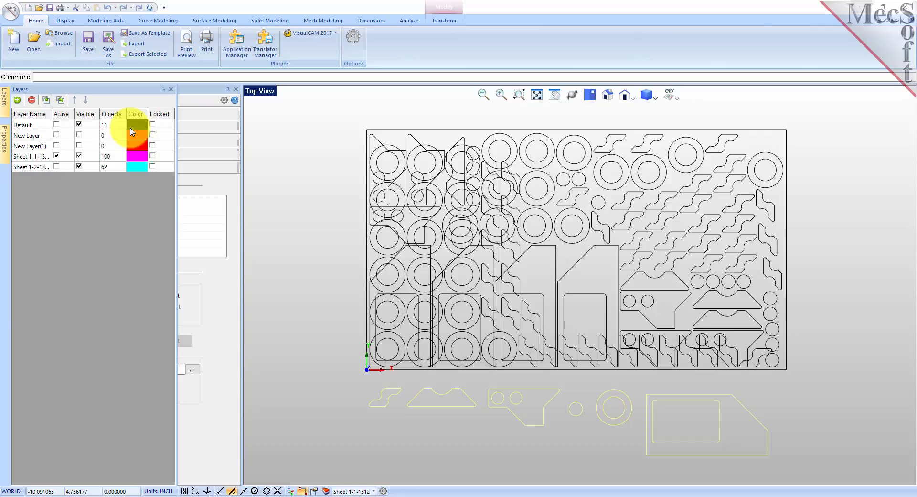
pyautogui.click(172, 88)
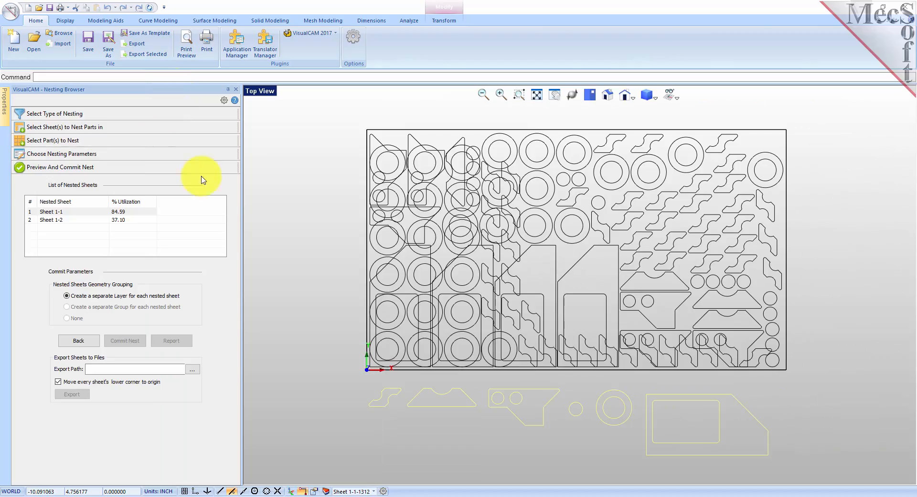
pyautogui.click(302, 249)
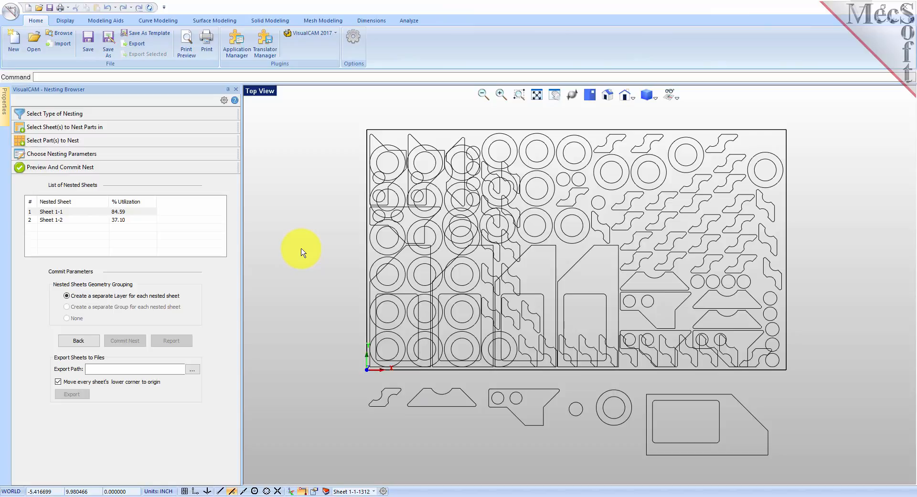